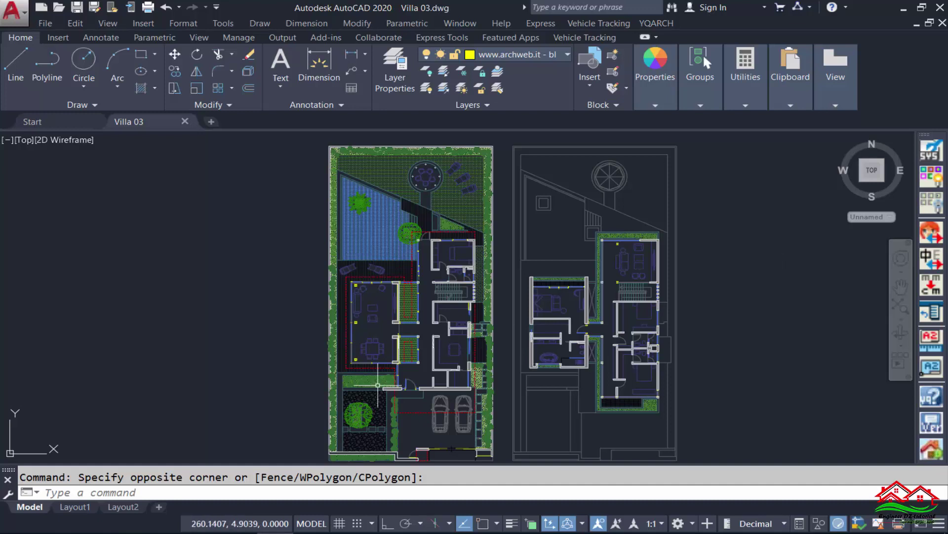
Open plot.log from the Documents folder in Notepad, review its plot records, and close it.
{"action": "key", "text": "super+e"}
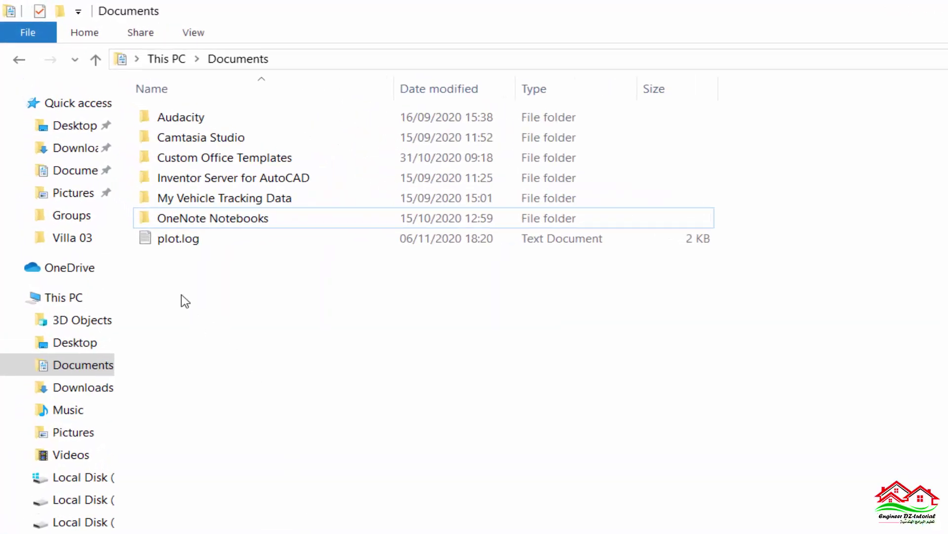
{"action": "left_click", "coordinate": [126, 180]}
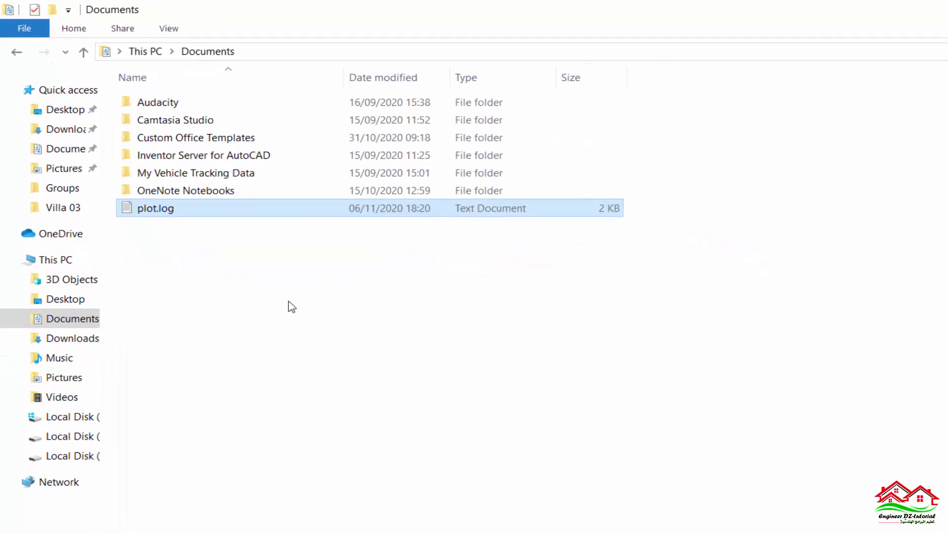
{"action": "double_click", "coordinate": [200, 175]}
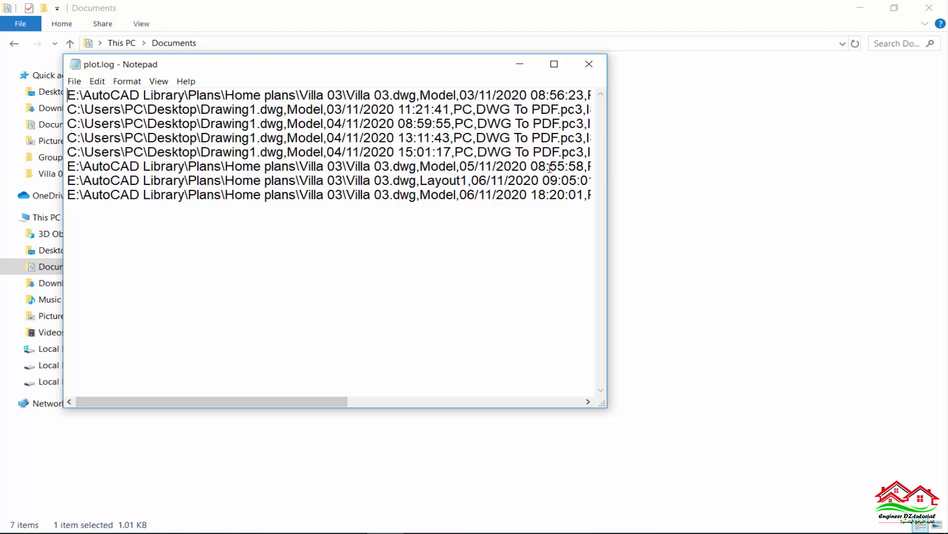
{"action": "left_click", "coordinate": [595, 69]}
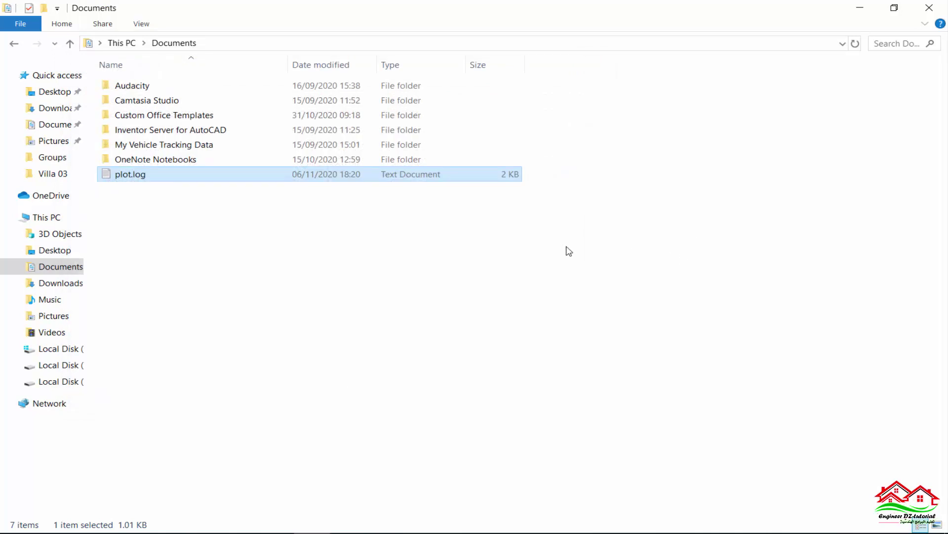
Shrink the Documents folder window so it sits beside the AutoCAD Villa 03 drawing.
{"action": "left_click", "coordinate": [293, 527]}
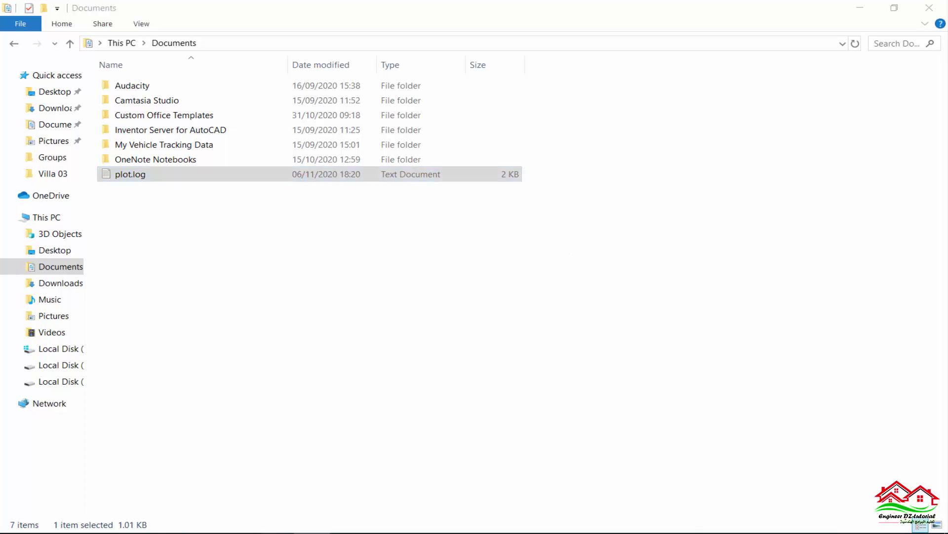
{"action": "key", "text": "alt+Tab"}
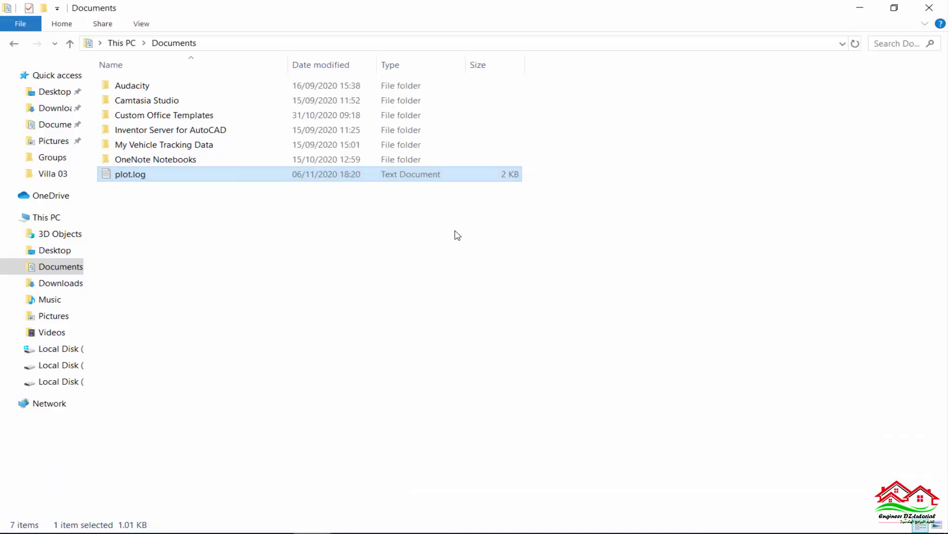
{"action": "left_click", "coordinate": [896, 8]}
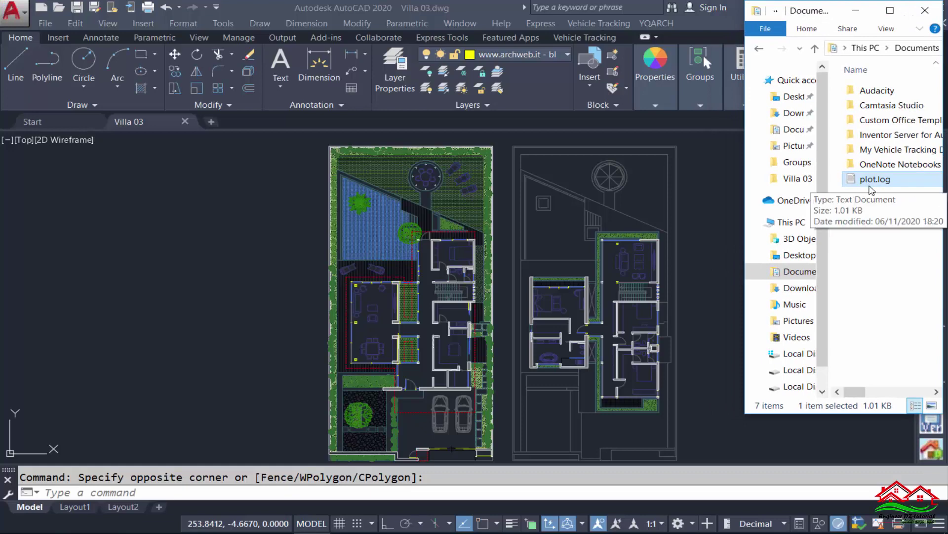
Delete plot.log from Documents and stretch the folder window to full height beside AutoCAD.
{"action": "key", "text": "Delete"}
{"action": "left_click", "coordinate": [527, 322]}
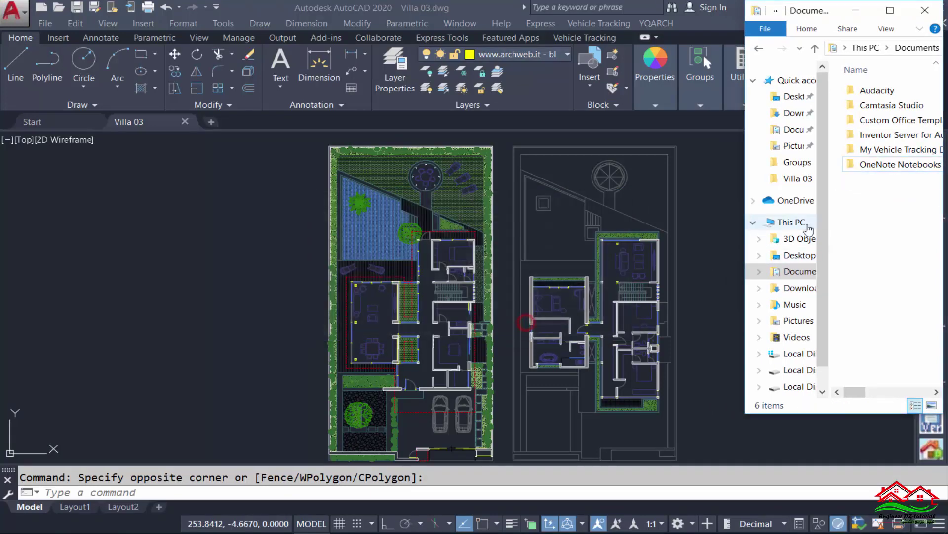
{"action": "left_click_drag", "start_coordinate": [849, 415], "coordinate": [856, 499]}
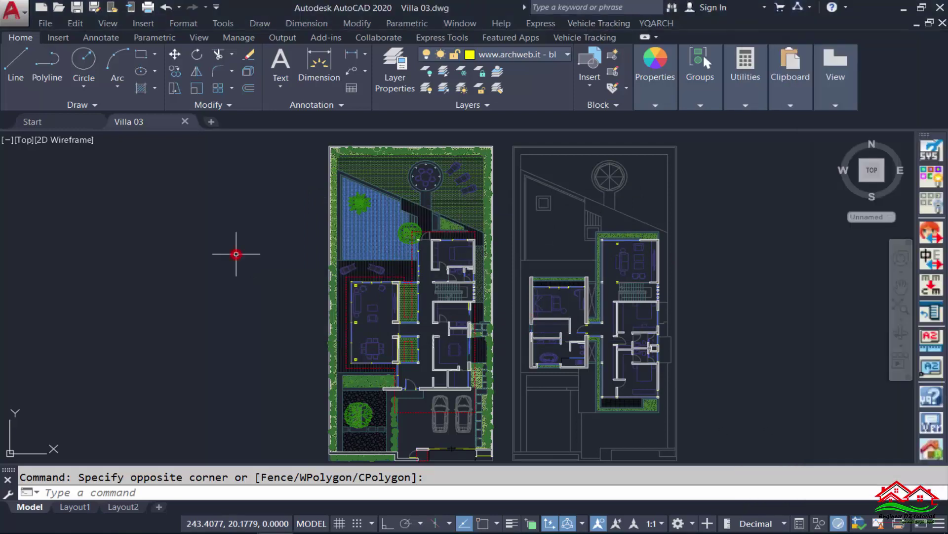
{"action": "left_click", "coordinate": [922, 10]}
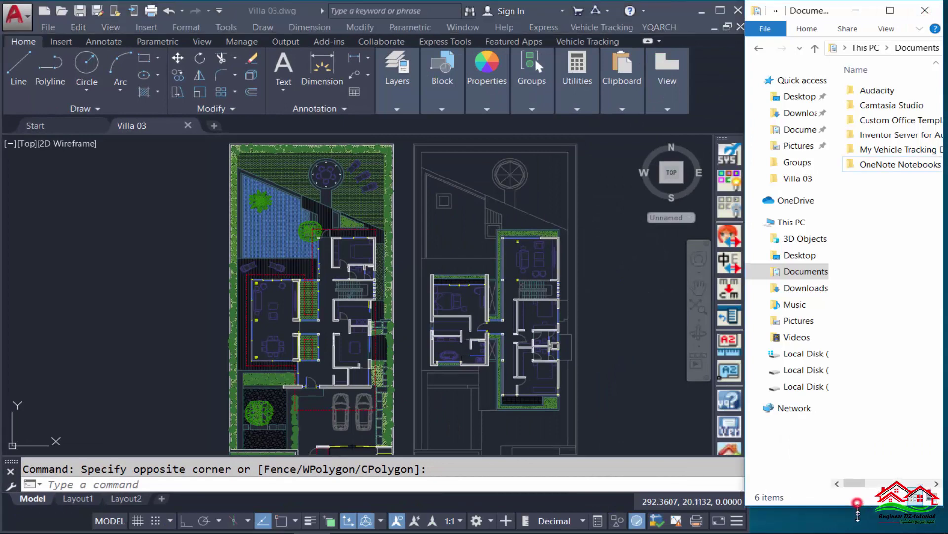
{"action": "left_click_drag", "start_coordinate": [857, 502], "coordinate": [860, 533]}
{"action": "left_click", "coordinate": [163, 265]}
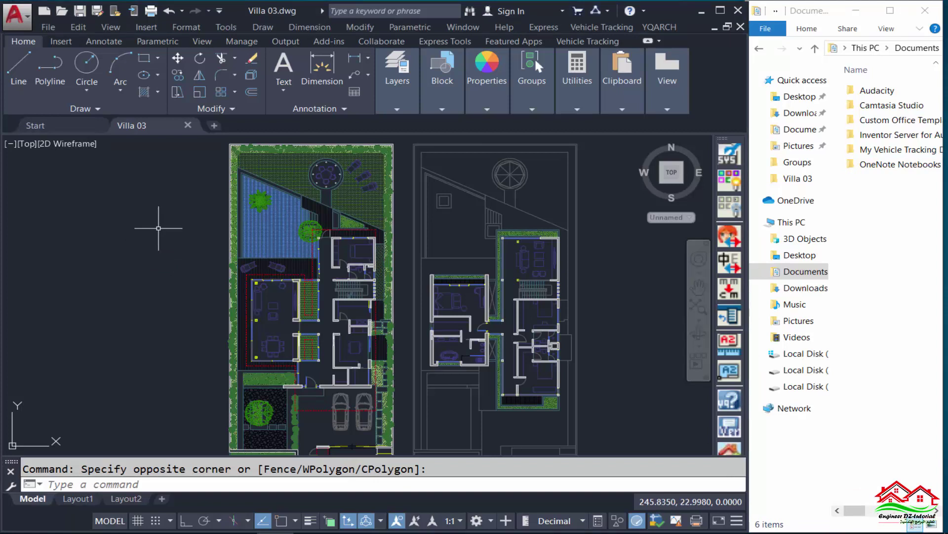
Plot Villa 03 with the <Previous plot> page setup to Desktop\Villa 03-Model.pdf, then close the preview.
{"action": "key", "text": "Escape"}
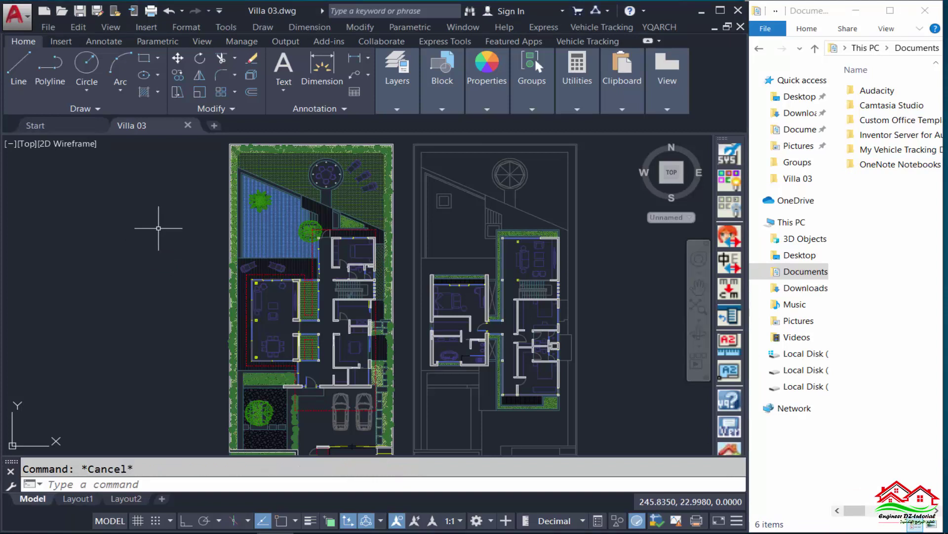
{"action": "key", "text": "ctrl+p"}
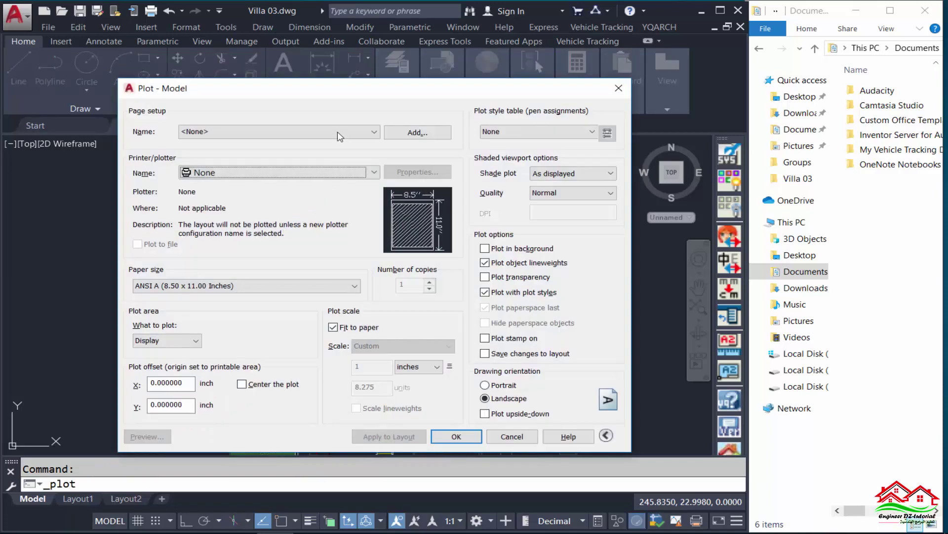
{"action": "left_click", "coordinate": [327, 130]}
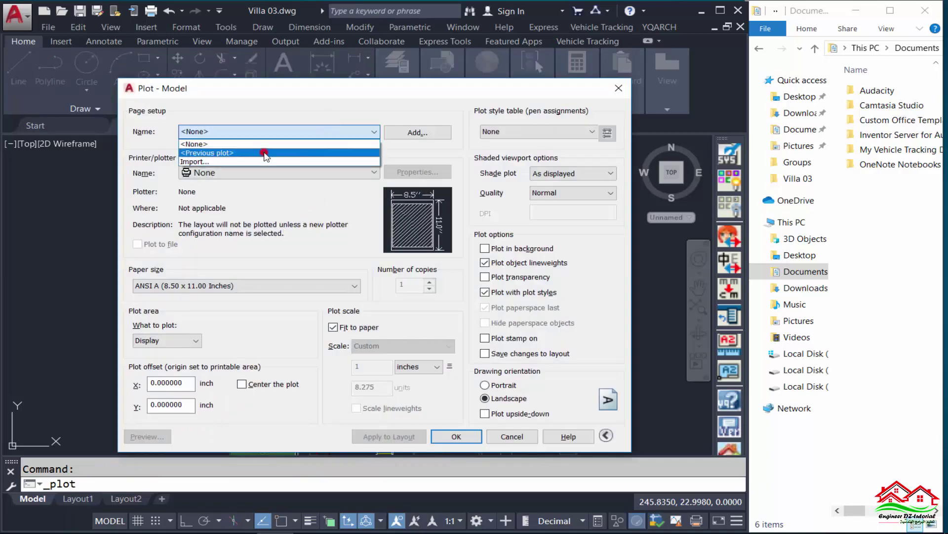
{"action": "left_click", "coordinate": [266, 153]}
{"action": "left_click", "coordinate": [456, 436]}
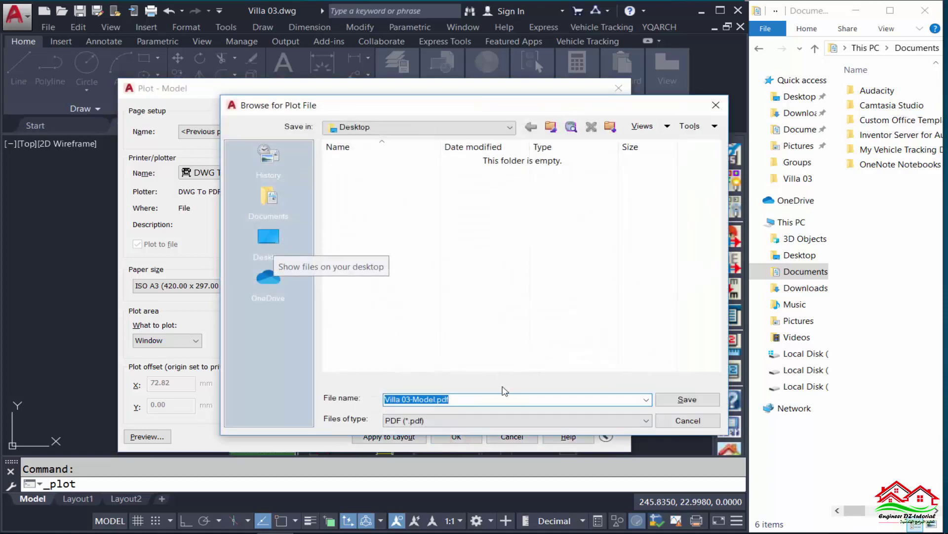
{"action": "left_click", "coordinate": [476, 397]}
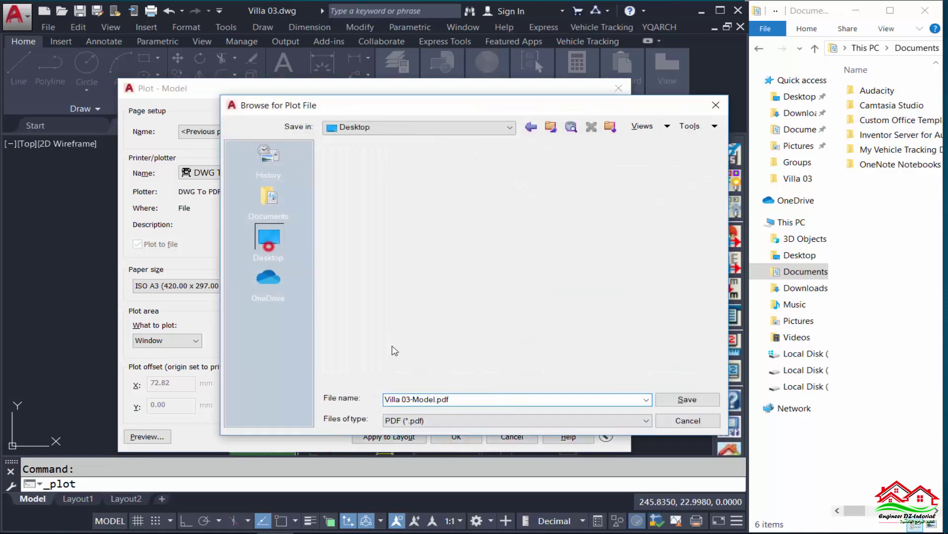
{"action": "left_click", "coordinate": [681, 405]}
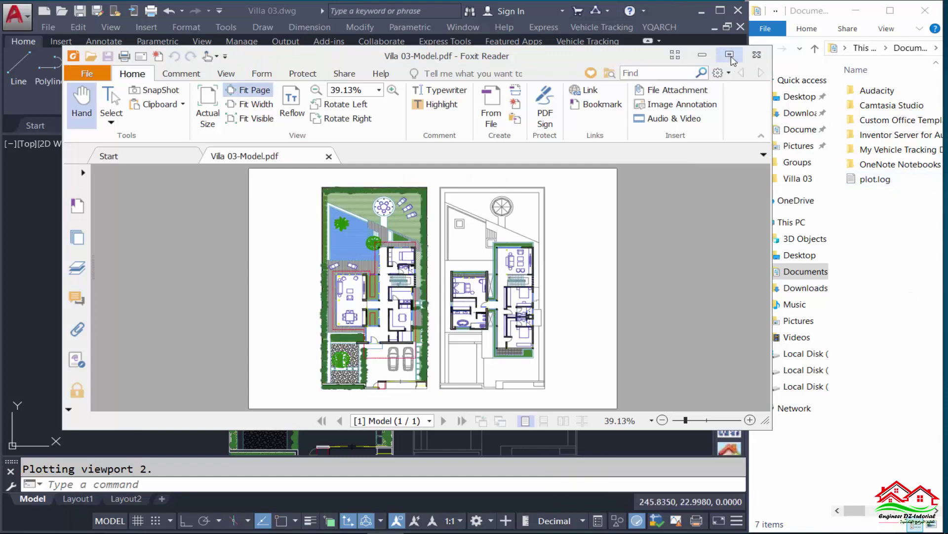
{"action": "left_click", "coordinate": [756, 54]}
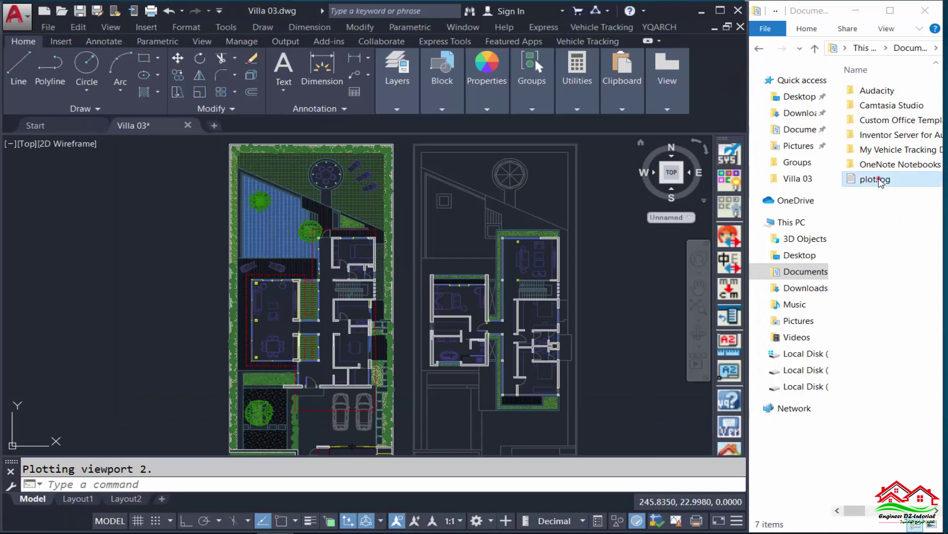
Check the new plot.log's Villa 03 Model record, then delete the file from Documents.
{"action": "double_click", "coordinate": [874, 178]}
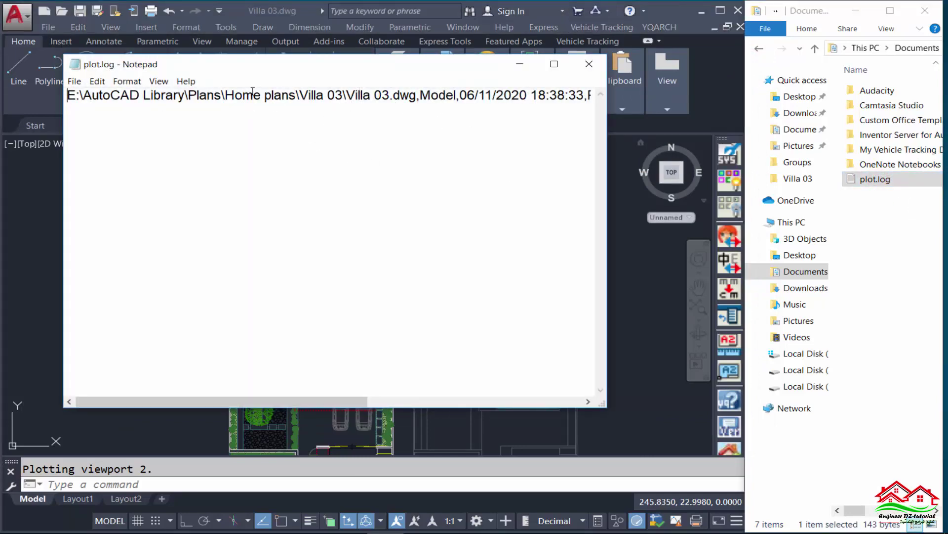
{"action": "left_click", "coordinate": [589, 64]}
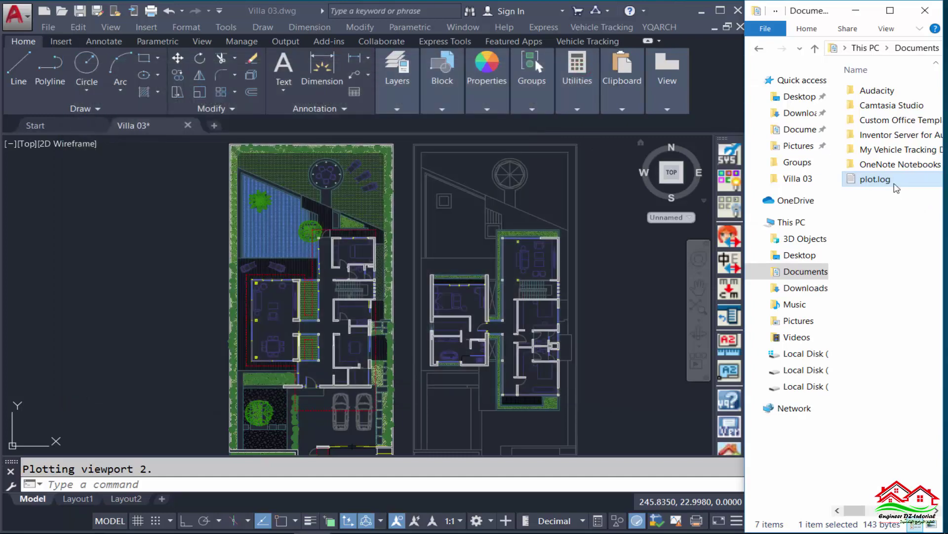
{"action": "key", "text": "Delete"}
{"action": "left_click", "coordinate": [533, 321]}
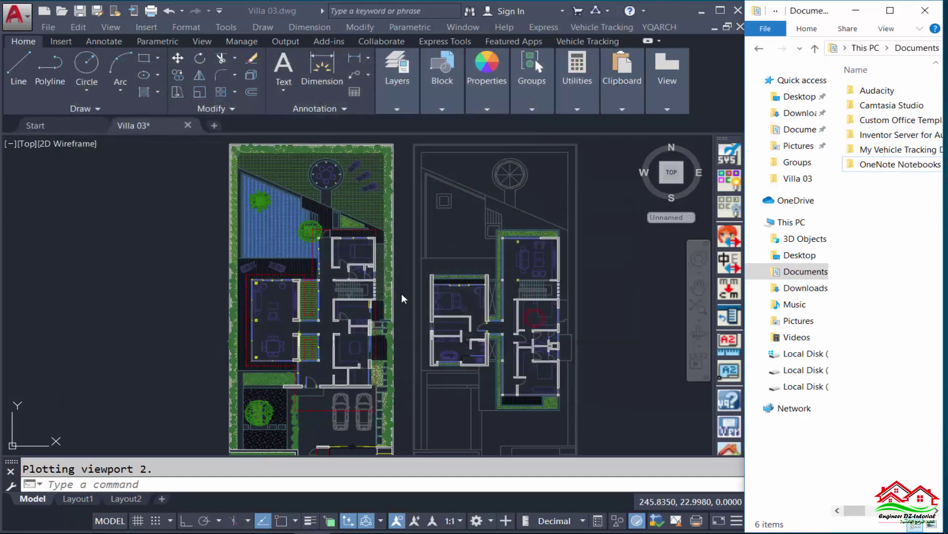
{"action": "left_click", "coordinate": [163, 218]}
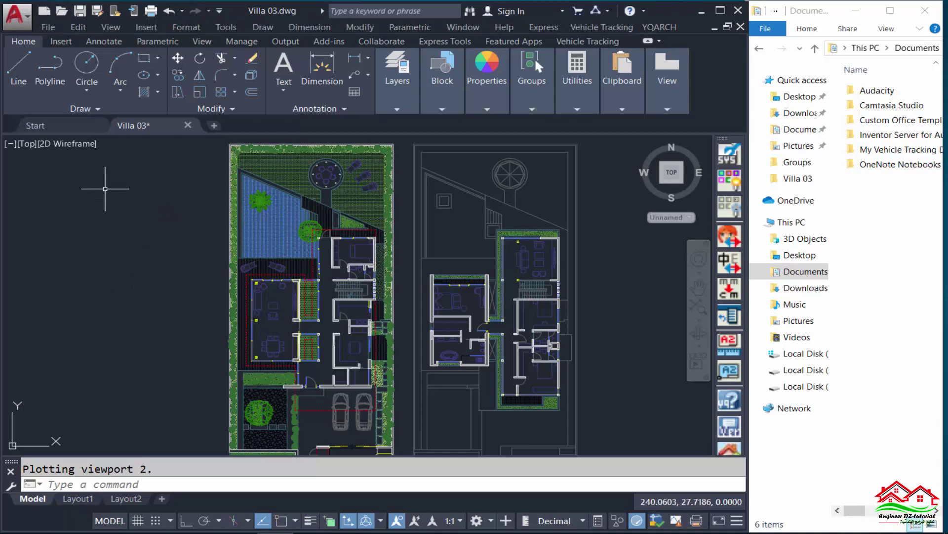
Uncheck 'Create a log file' in Plot Stamp advanced settings and confirm all Options dialogs.
{"action": "right_click", "coordinate": [104, 190]}
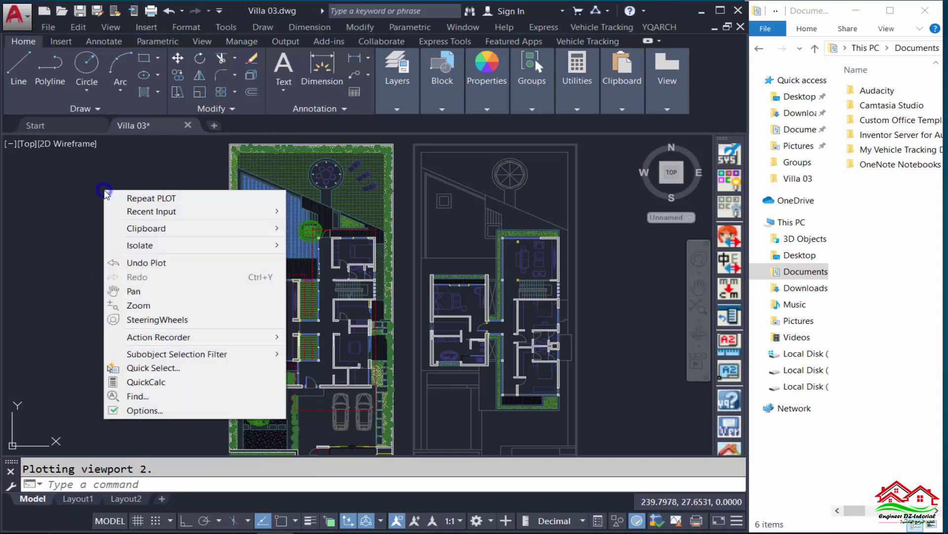
{"action": "left_click", "coordinate": [149, 414]}
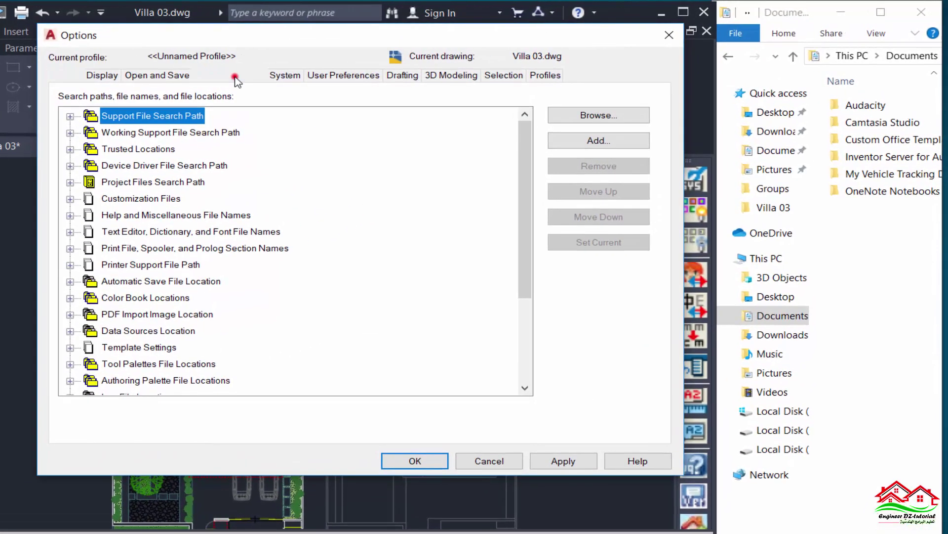
{"action": "left_click", "coordinate": [246, 75]}
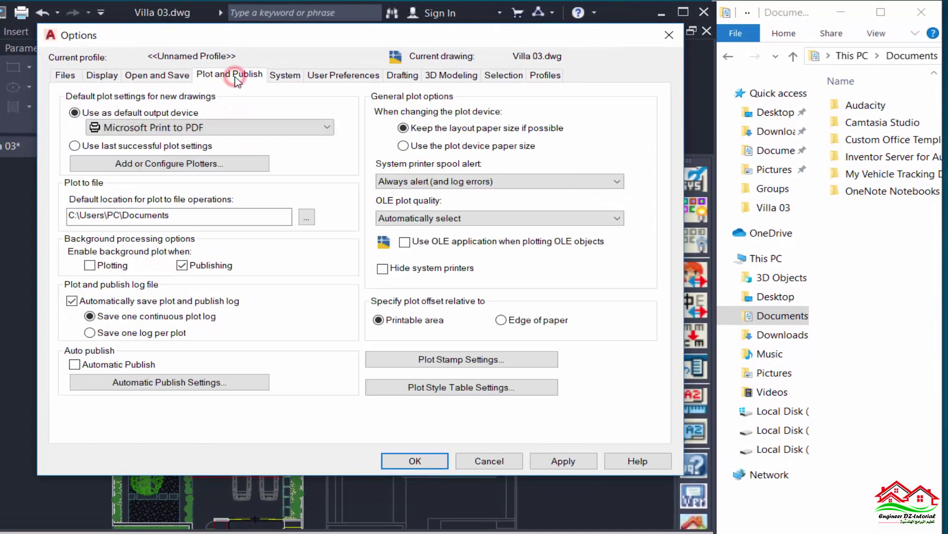
{"action": "left_click", "coordinate": [478, 360]}
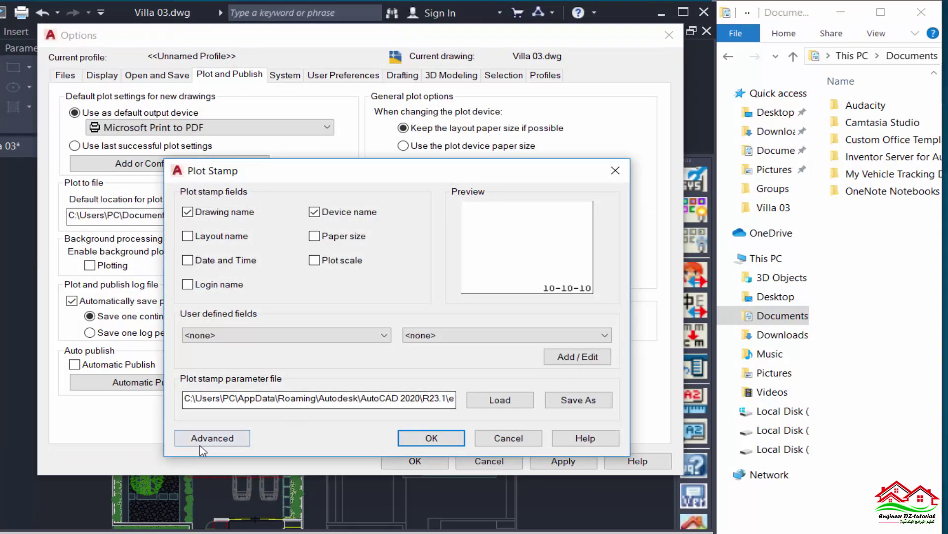
{"action": "left_click", "coordinate": [224, 439]}
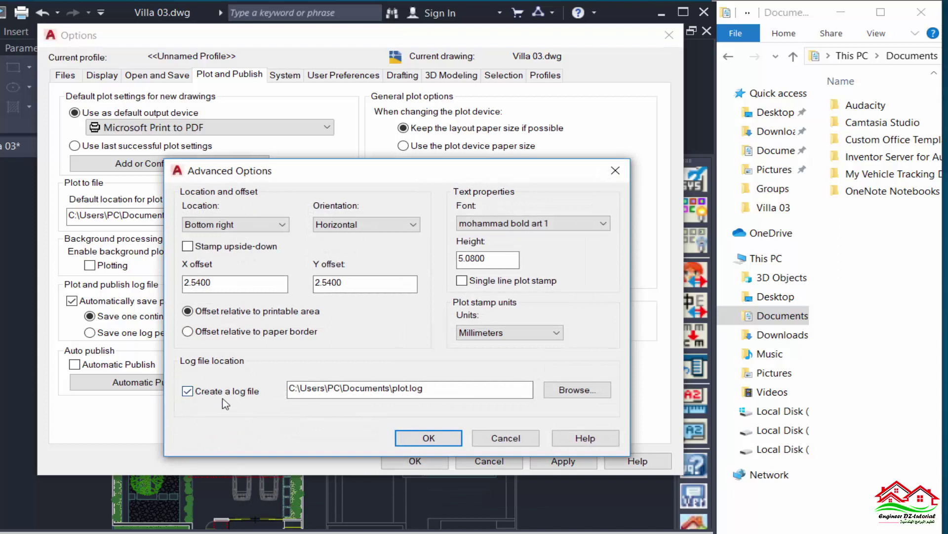
{"action": "left_click", "coordinate": [188, 391]}
{"action": "left_click", "coordinate": [420, 437]}
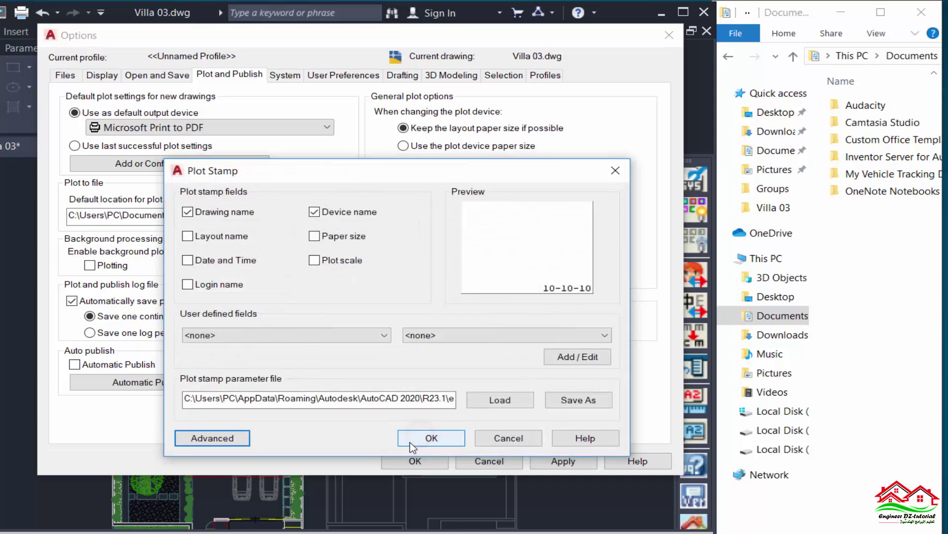
{"action": "left_click", "coordinate": [429, 438]}
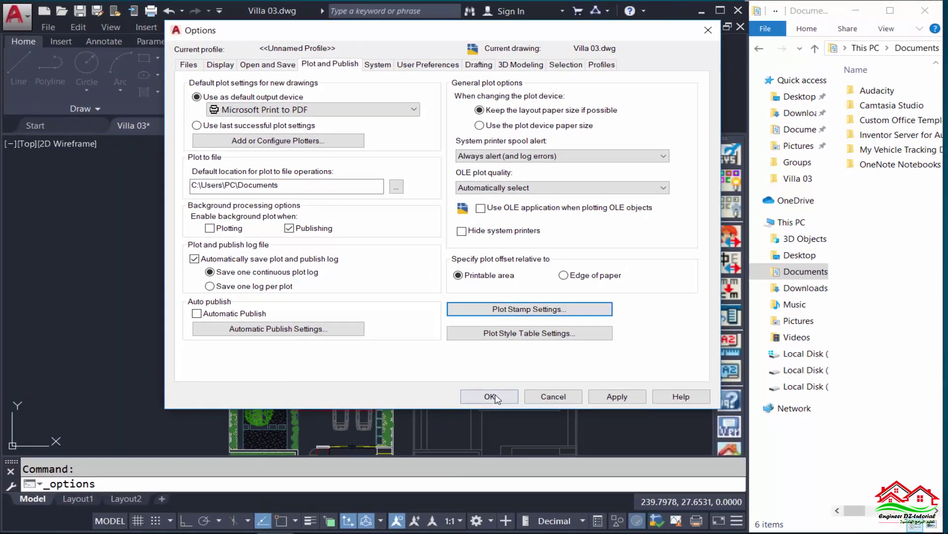
{"action": "left_click", "coordinate": [490, 397]}
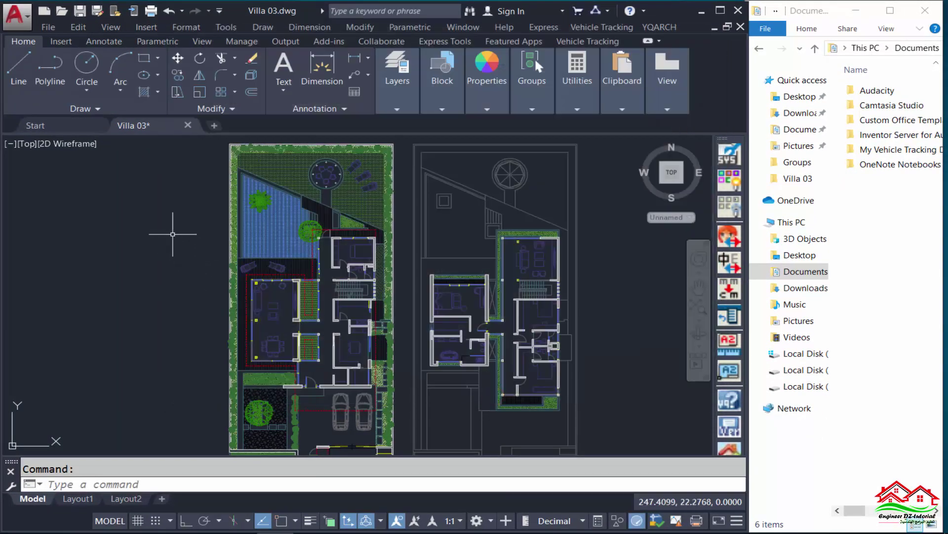
Plot with the <Previous plot> page setup to Villa 0fff3-Model.pdf, then close the PDF viewer.
{"action": "key", "text": "ctrl+p"}
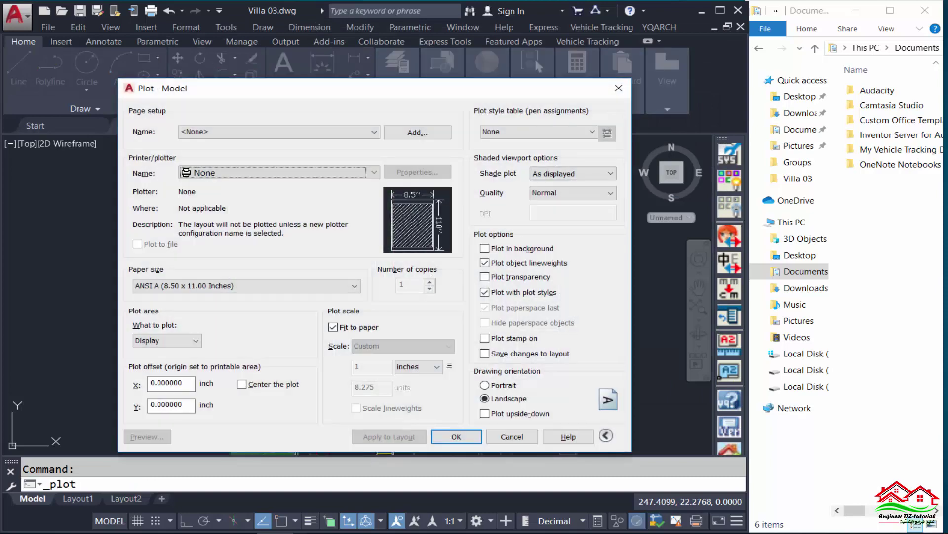
{"action": "left_click", "coordinate": [282, 131]}
{"action": "left_click", "coordinate": [271, 152]}
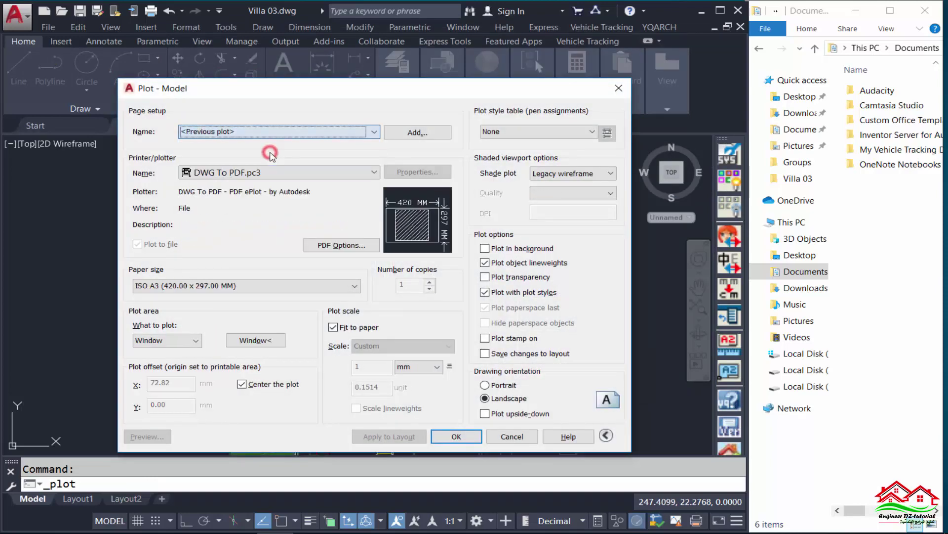
{"action": "left_click", "coordinate": [466, 439]}
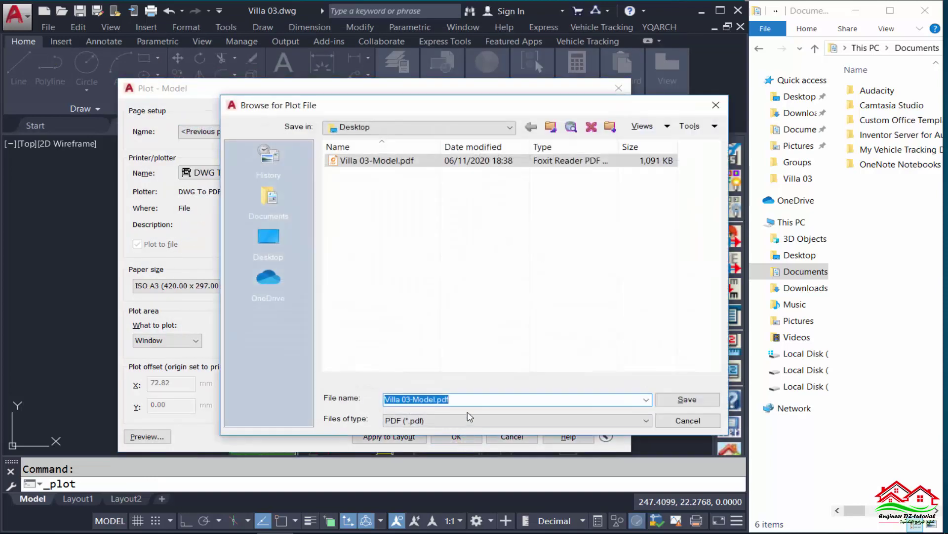
{"action": "left_click", "coordinate": [478, 399]}
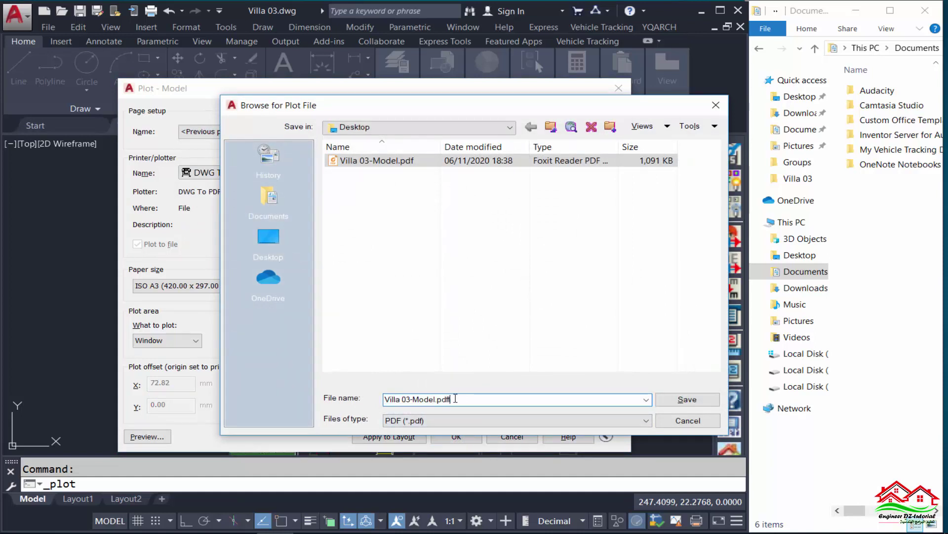
{"action": "left_click", "coordinate": [403, 400]}
{"action": "left_click", "coordinate": [686, 399]}
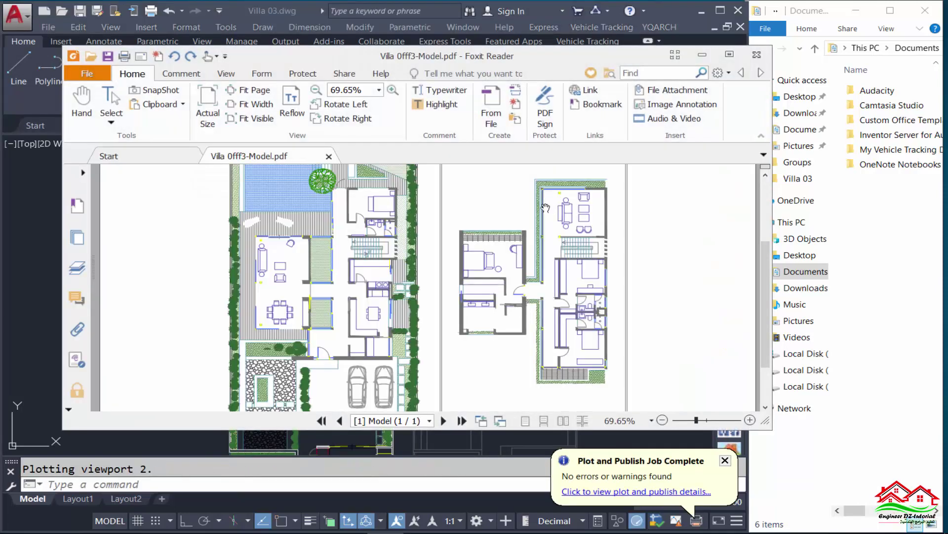
{"action": "left_click", "coordinate": [887, 197]}
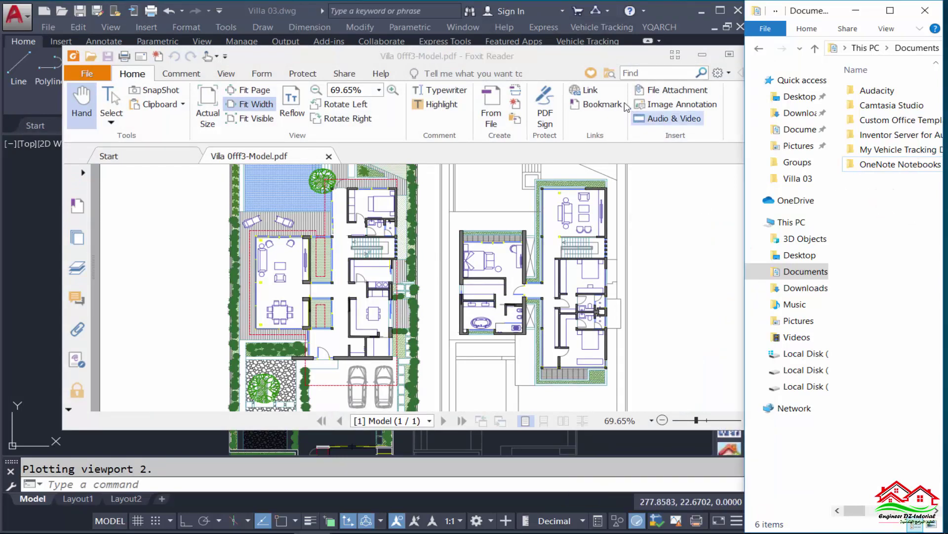
{"action": "left_click", "coordinate": [562, 65]}
{"action": "left_click", "coordinate": [756, 54]}
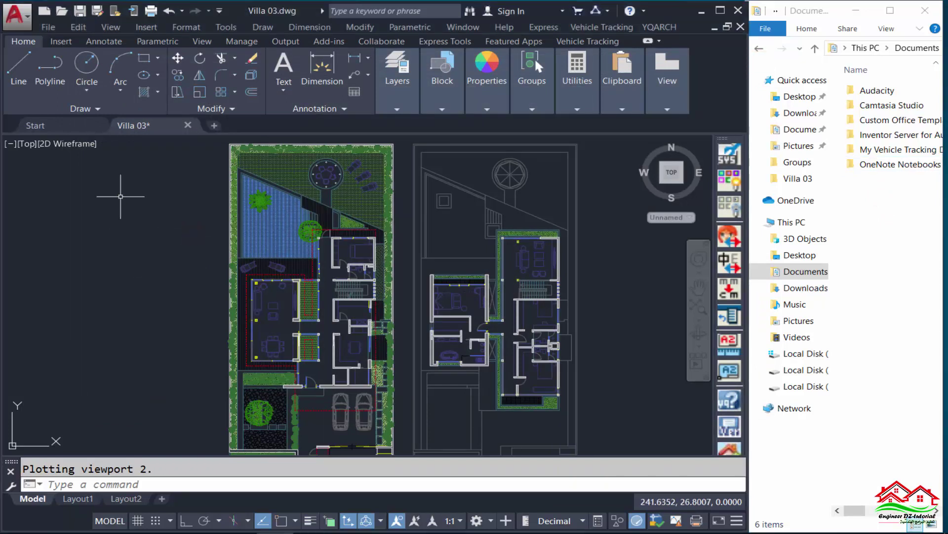
Re-enable 'Create a log file' to Documents\plot.log in Plot Stamp advanced settings and confirm.
{"action": "right_click", "coordinate": [121, 197]}
{"action": "left_click", "coordinate": [173, 418]}
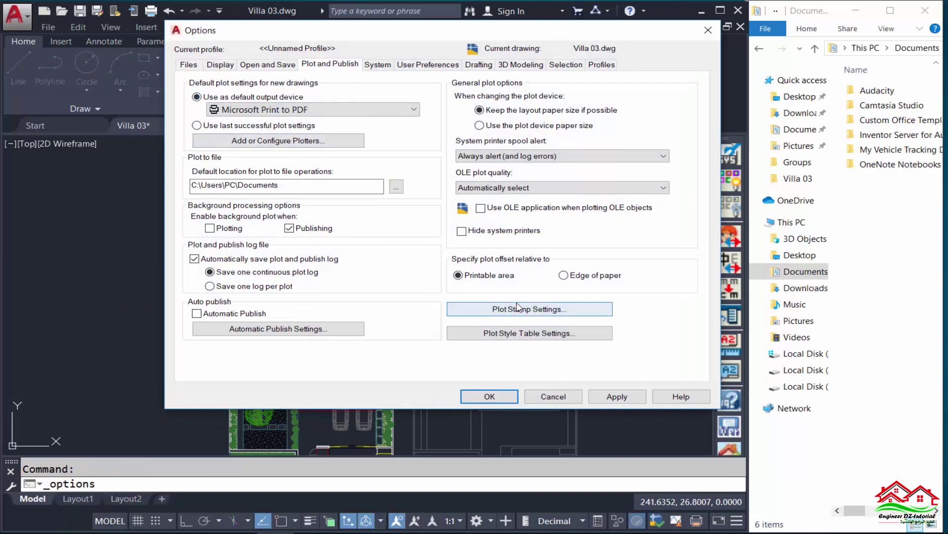
{"action": "left_click", "coordinate": [547, 309]}
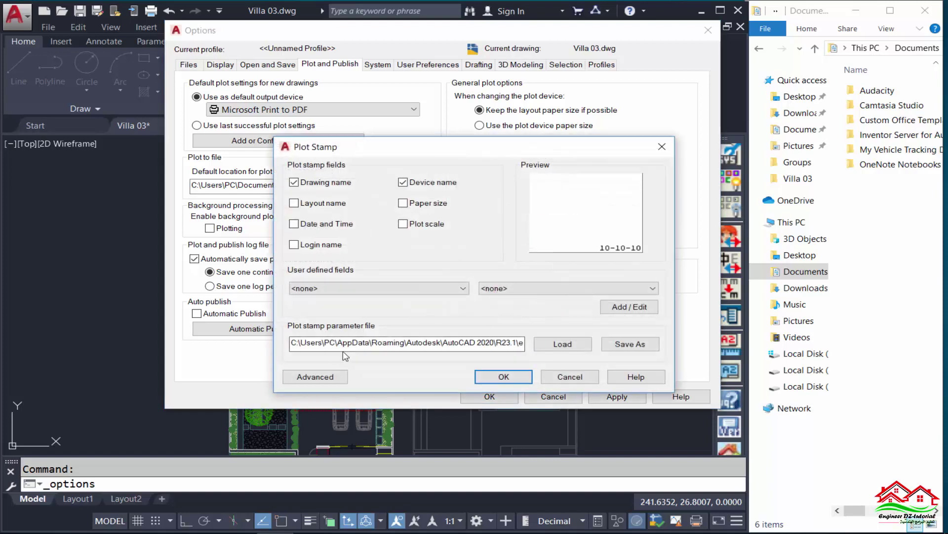
{"action": "left_click", "coordinate": [315, 377]}
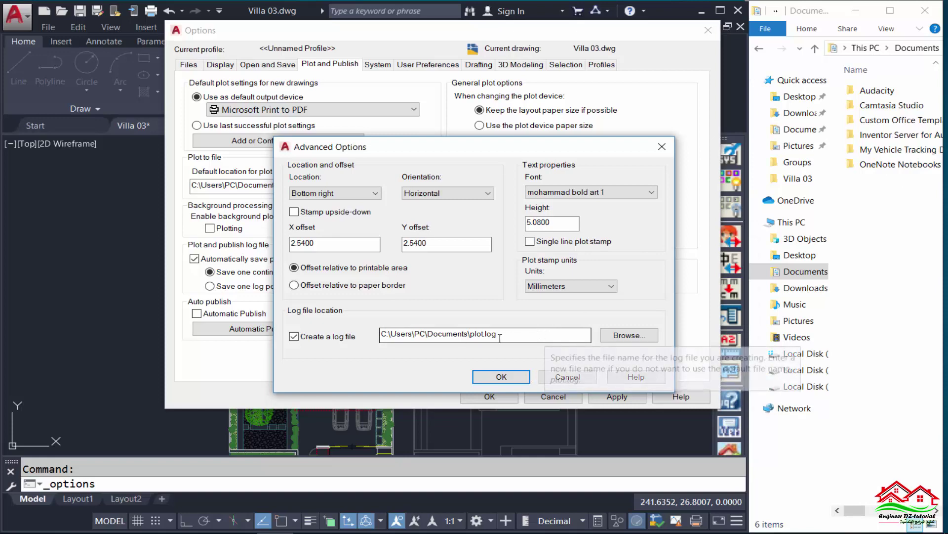
{"action": "left_click", "coordinate": [501, 376]}
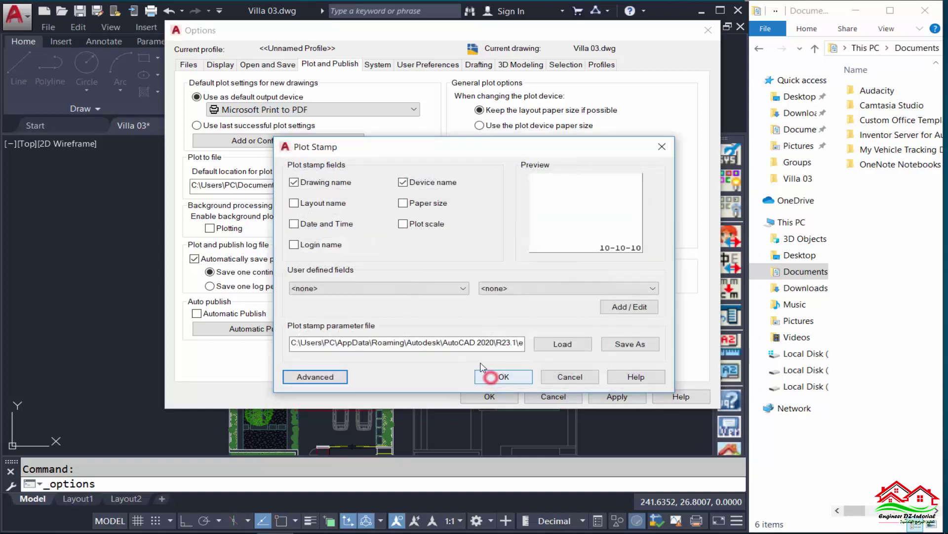
{"action": "left_click", "coordinate": [501, 375]}
{"action": "left_click", "coordinate": [491, 395]}
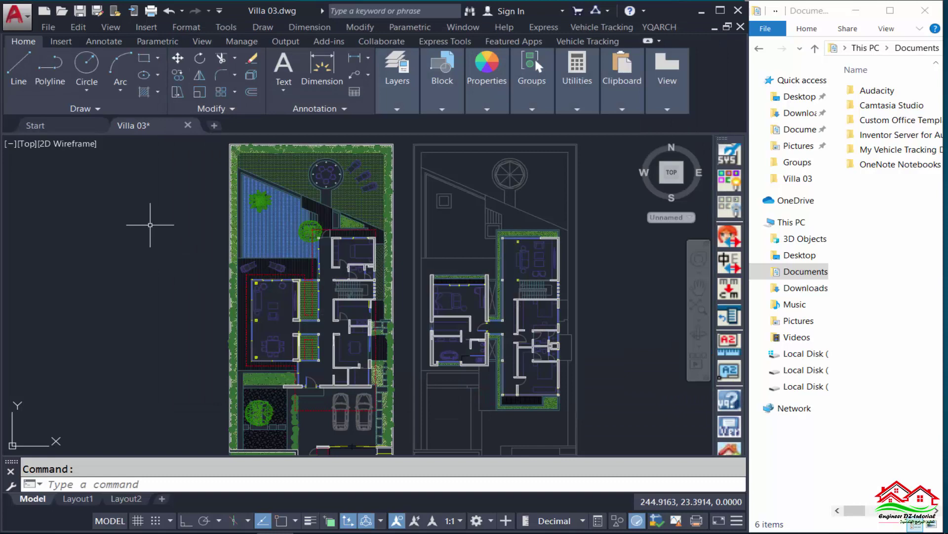
Plot Villa 03 with the <Previous plot> page setup, saving as Villa 03dddd-Model.pdf.
{"action": "left_click", "coordinate": [152, 10]}
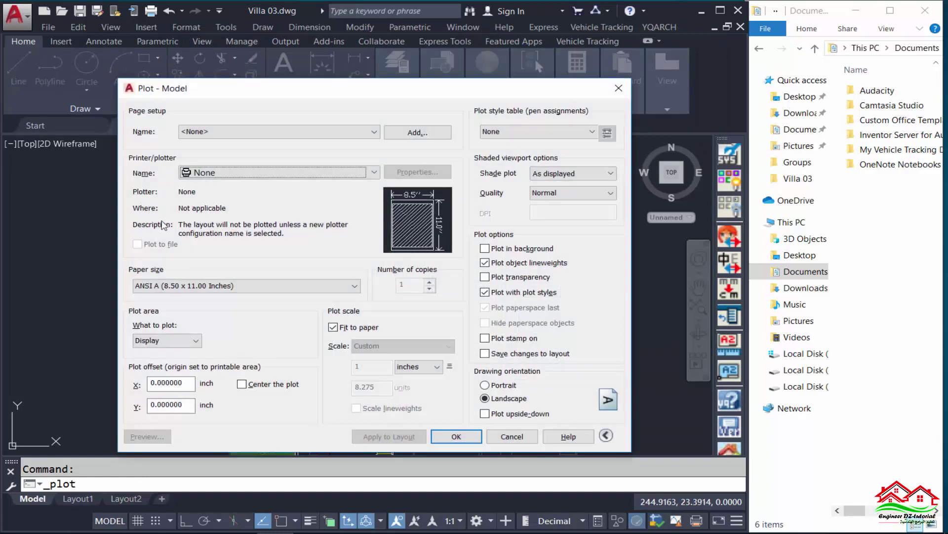
{"action": "left_click", "coordinate": [317, 131]}
{"action": "left_click", "coordinate": [299, 153]}
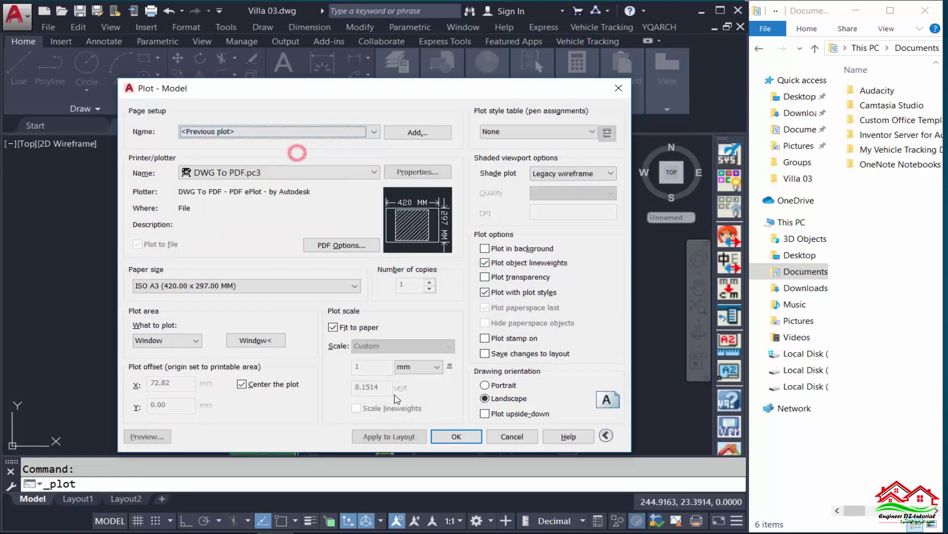
{"action": "left_click", "coordinate": [458, 436]}
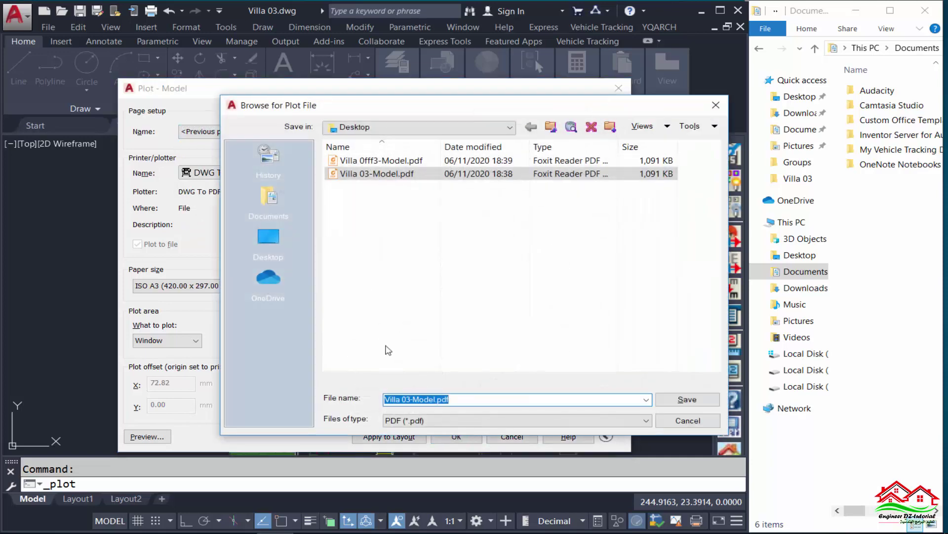
{"action": "left_click", "coordinate": [410, 400]}
{"action": "type", "text": "dddd"}
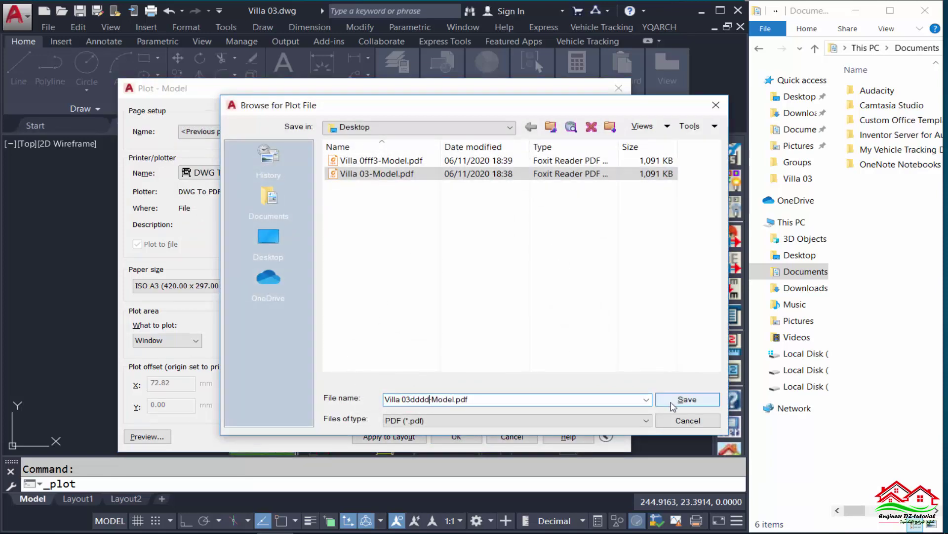
{"action": "left_click", "coordinate": [682, 400]}
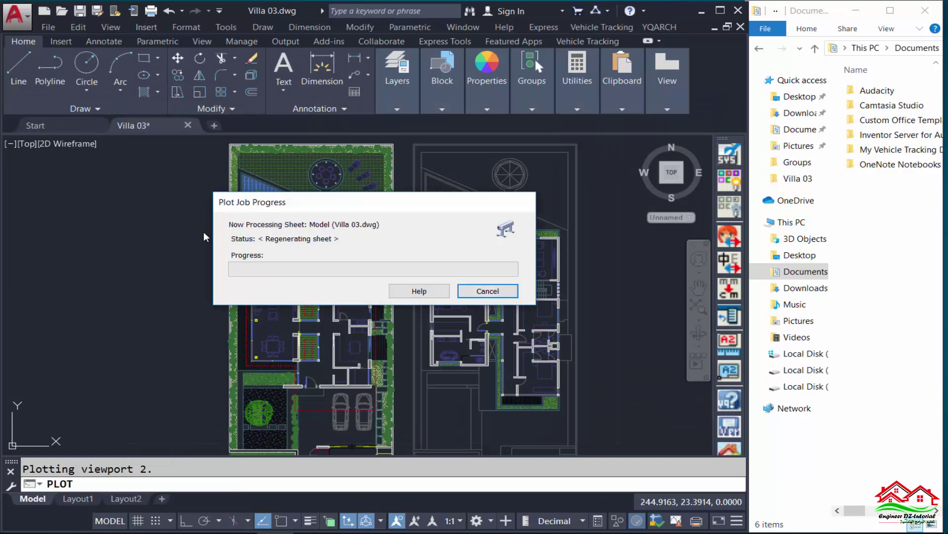